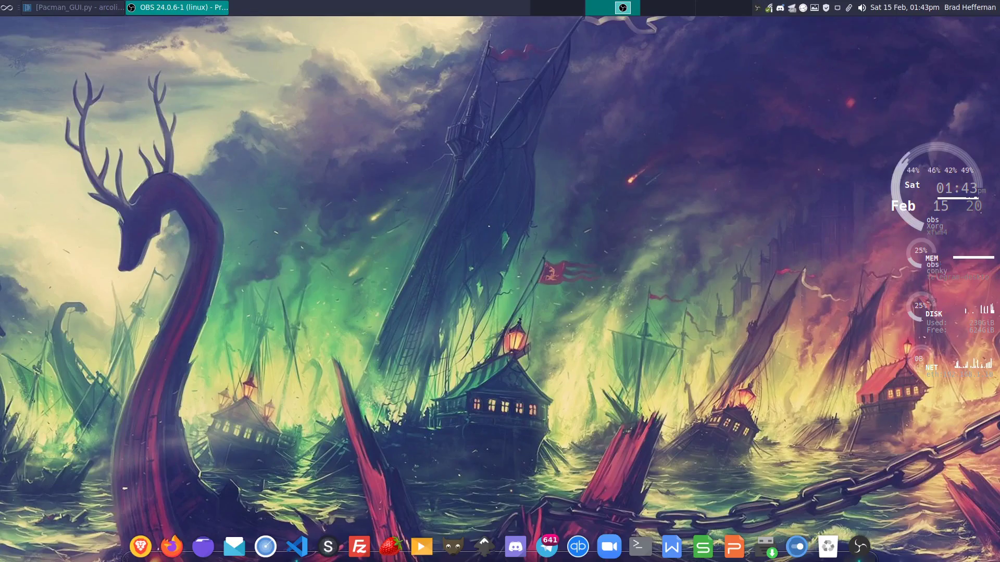
# Launch ./arcolinux-tweak-tool-debug from the Code - OSS terminal and enter the administrator password
pyautogui.click(56, 9)
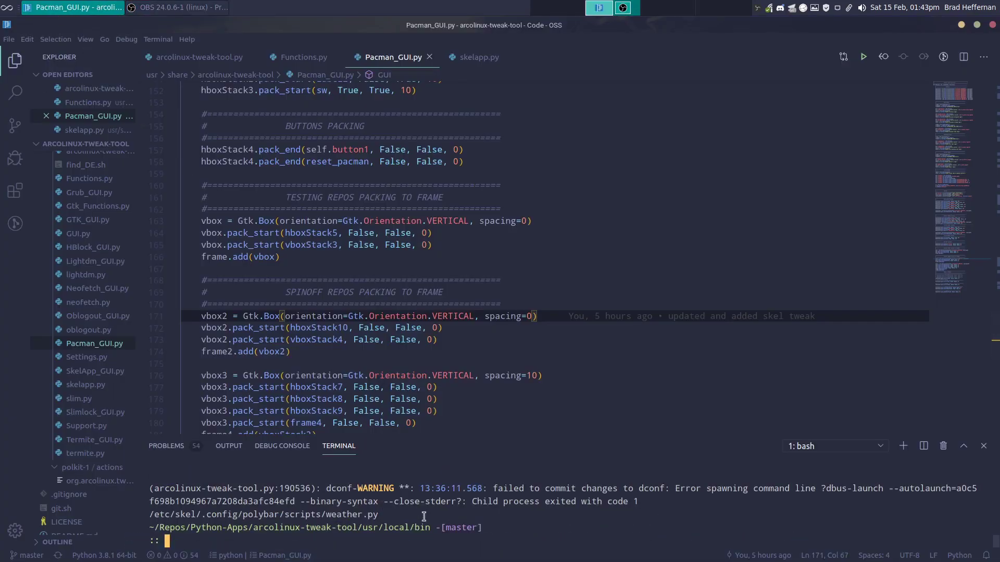
pyautogui.press('Up')
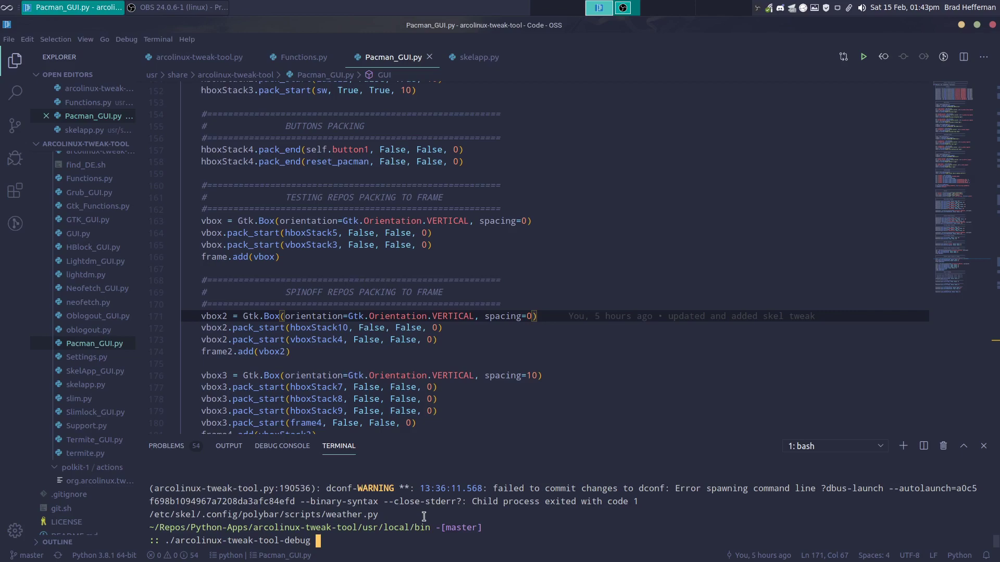
pyautogui.press('Return')
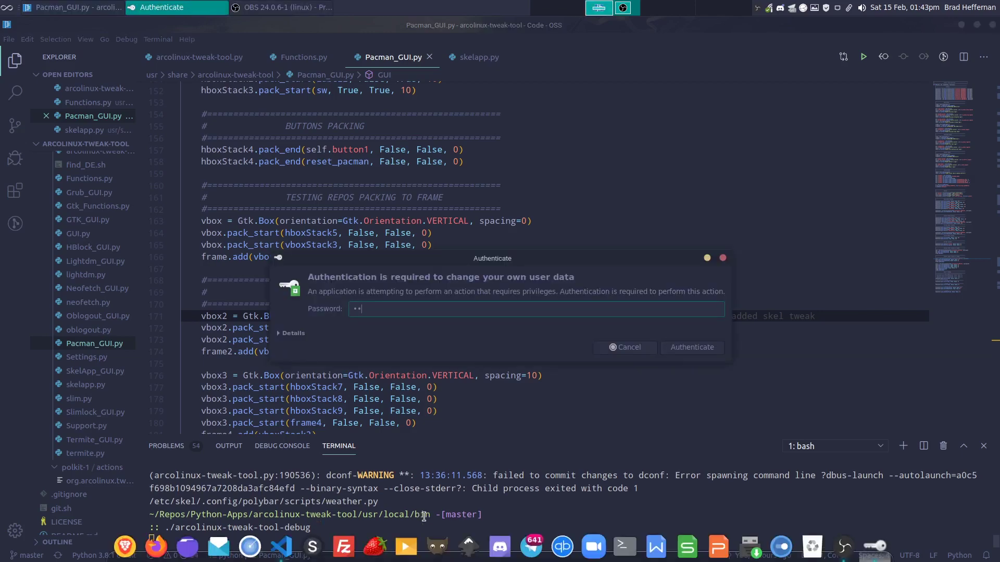
pyautogui.press('Return')
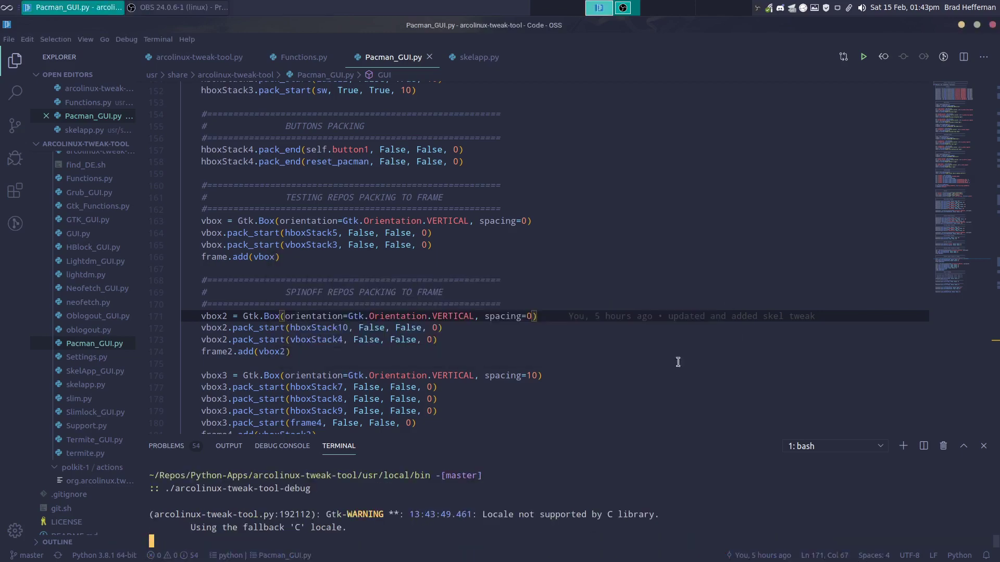
# Minimize Code - OSS and show the Tweak Tool's Pacman Config page
pyautogui.click(961, 26)
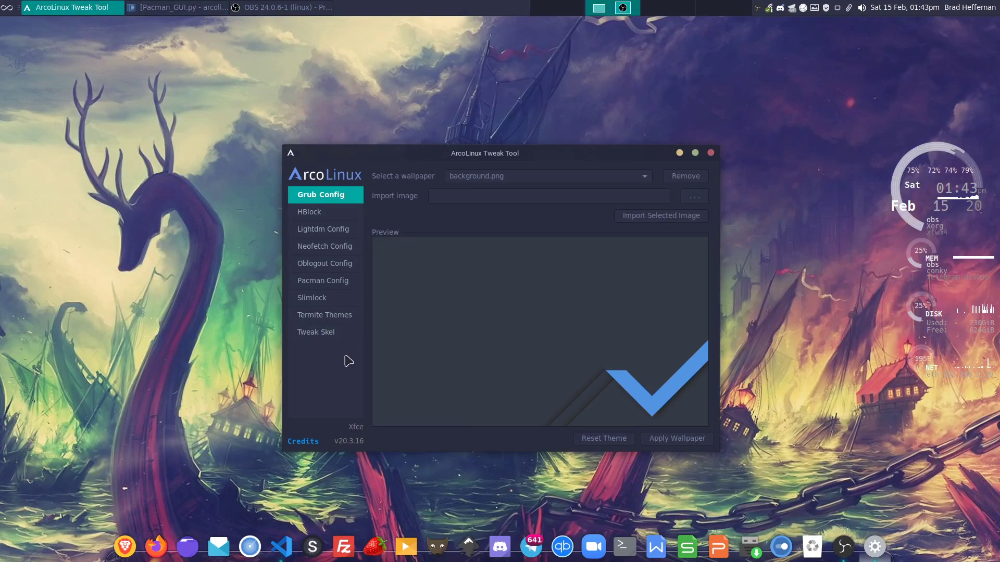
pyautogui.click(335, 281)
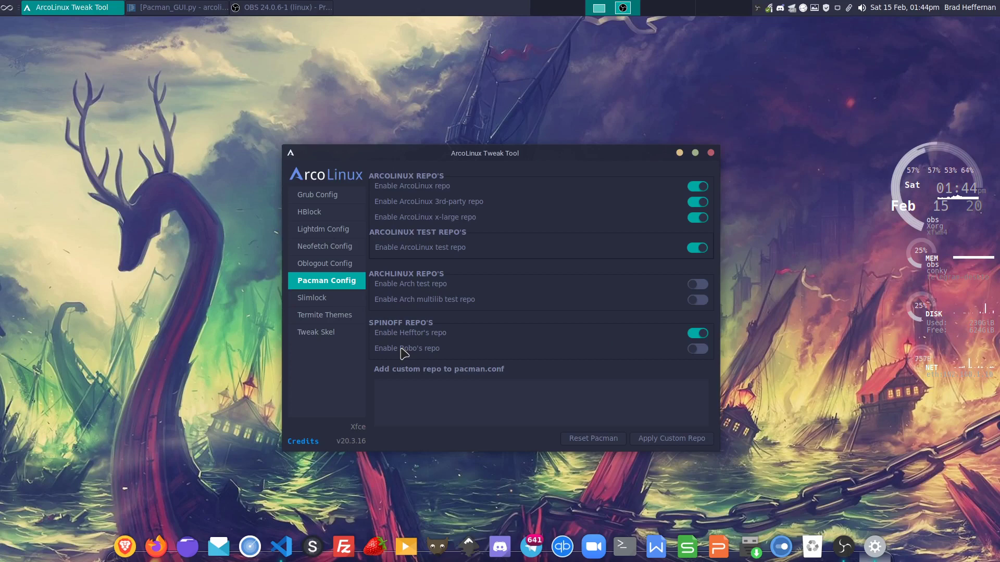
# Delete the commented bobo-repo lines from /etc/pacman.conf in Sublime Text and save with the password
pyautogui.click(312, 547)
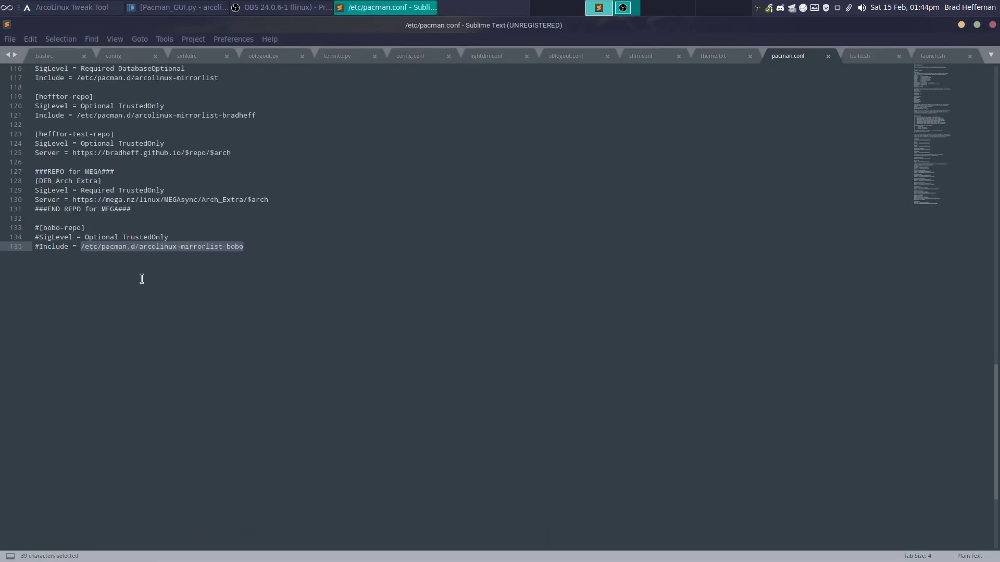
pyautogui.click(121, 263)
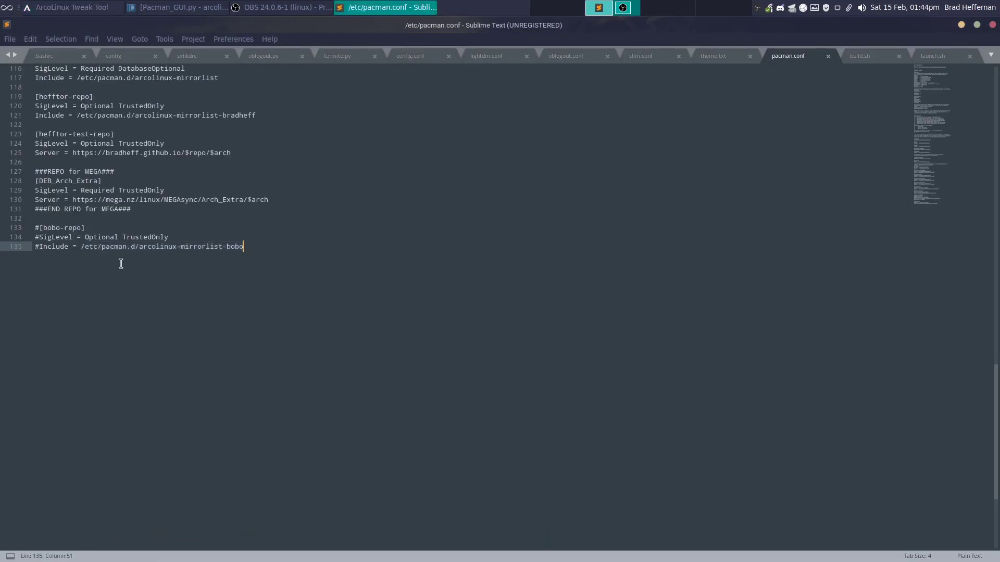
pyautogui.keyDown('shift'); pyautogui.click(55, 221); pyautogui.keyUp('shift')
pyautogui.press('BackSpace')
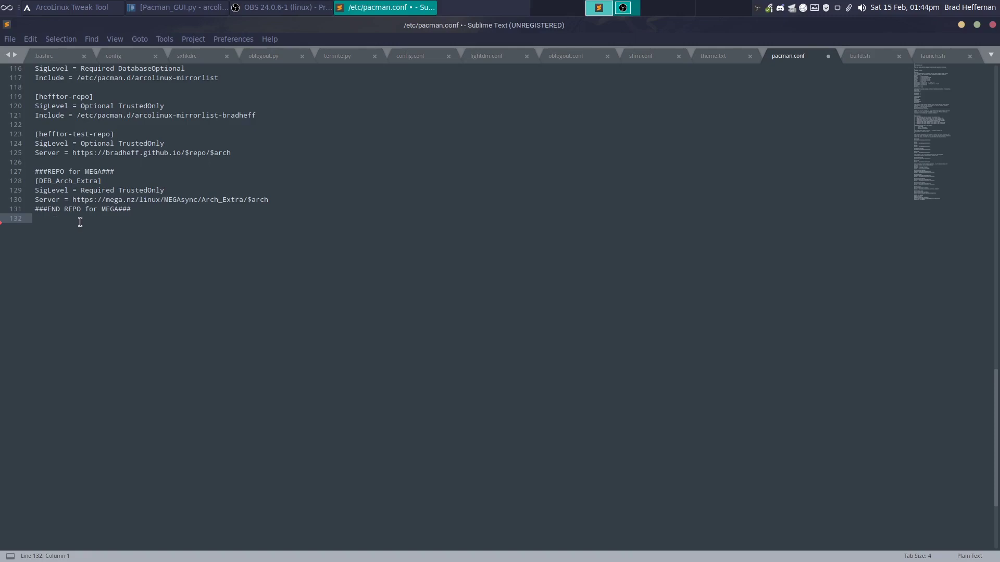
pyautogui.hotkey('ctrl', 's')
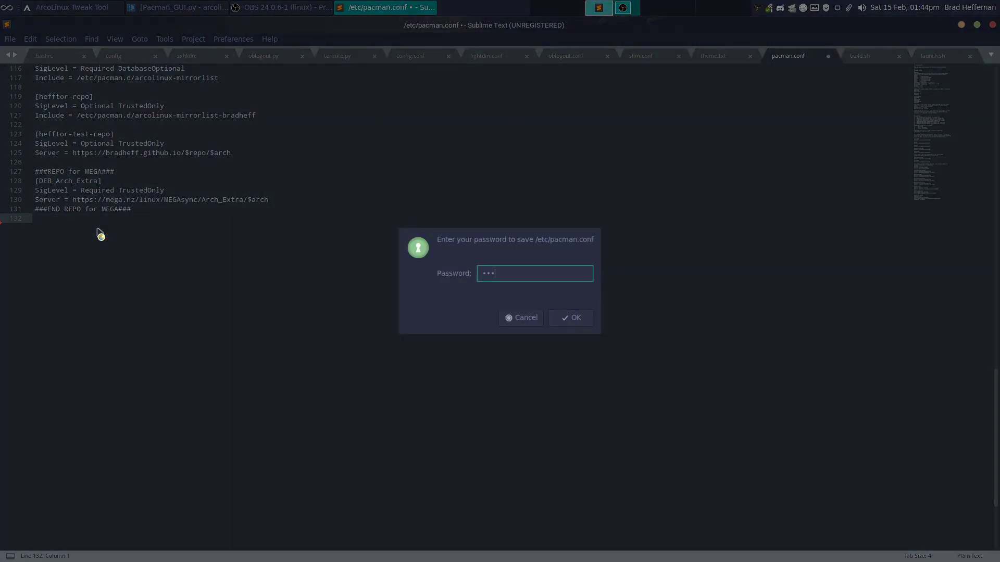
pyautogui.press('Return')
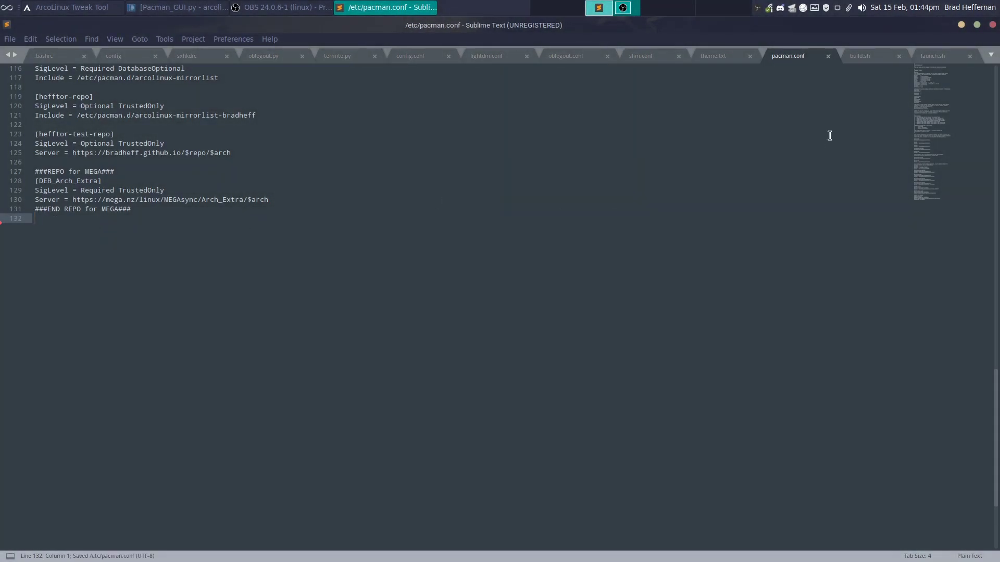
pyautogui.click(83, 9)
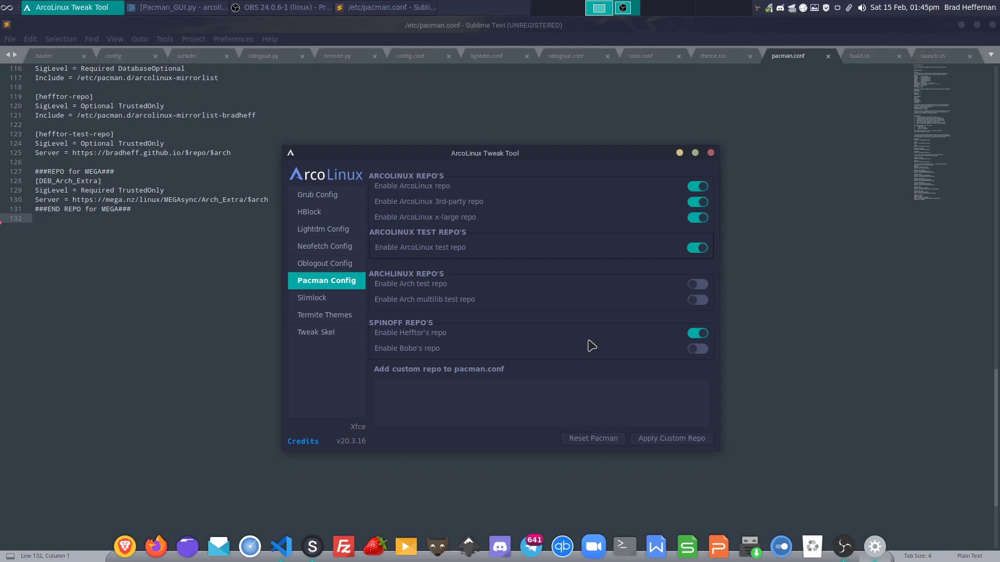
# Enable Bobo's repo and confirm the bobo-repo lines were added to pacman.conf
pyautogui.click(699, 349)
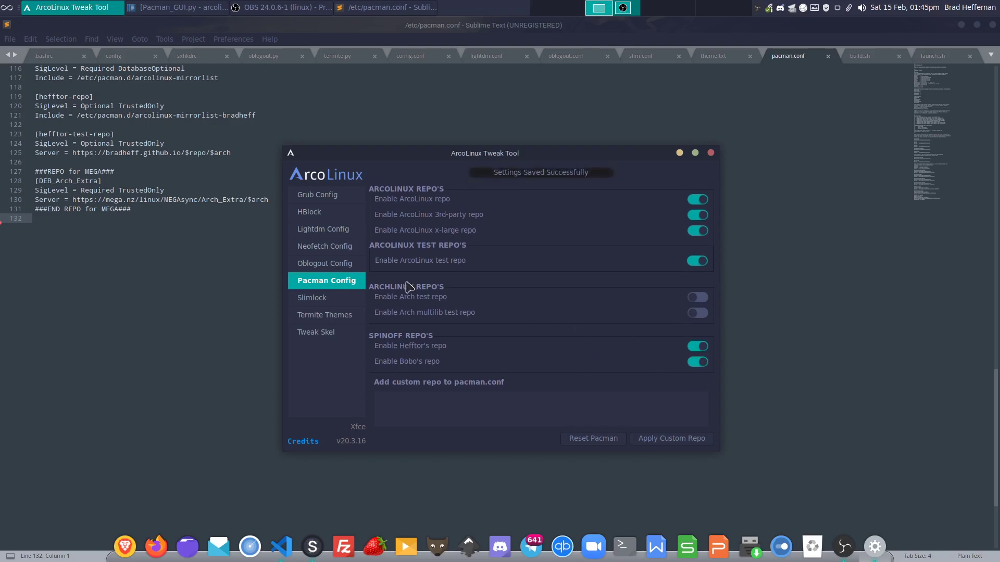
pyautogui.click(94, 227)
pyautogui.click(54, 225)
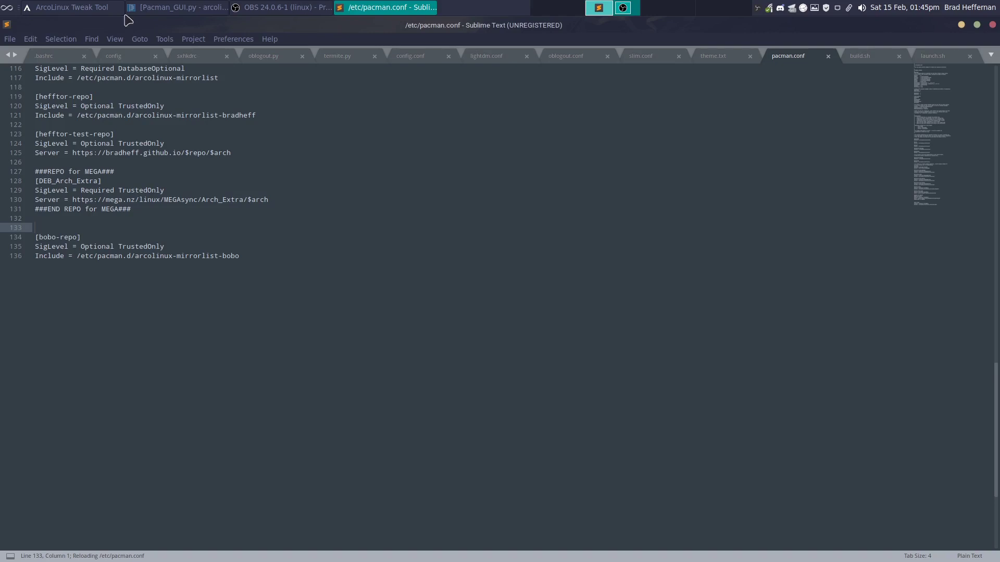
pyautogui.click(78, 8)
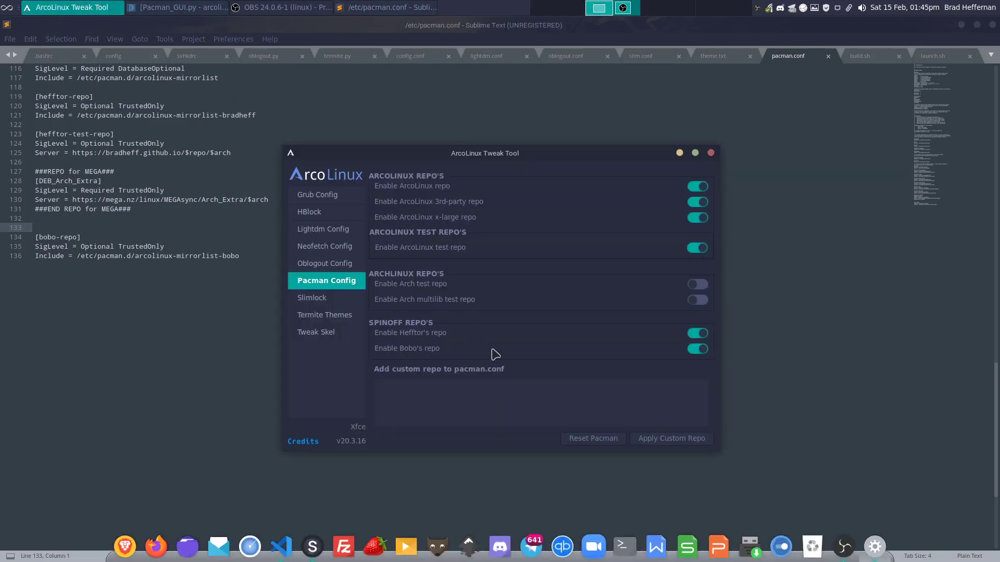
# Disable Bobo's repo and verify the bobo-repo lines are now commented out
pyautogui.click(697, 350)
pyautogui.click(164, 255)
pyautogui.click(113, 273)
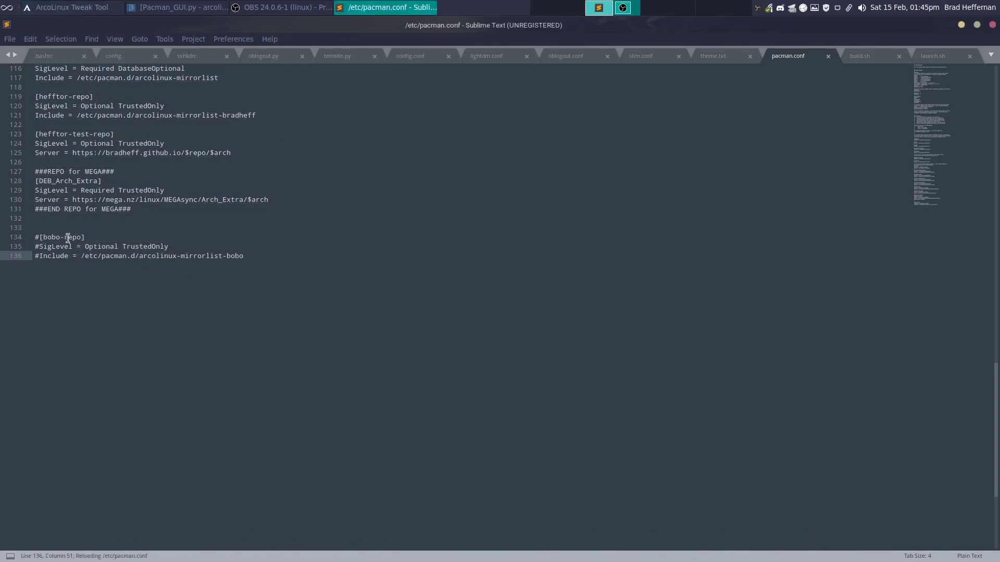
pyautogui.click(86, 7)
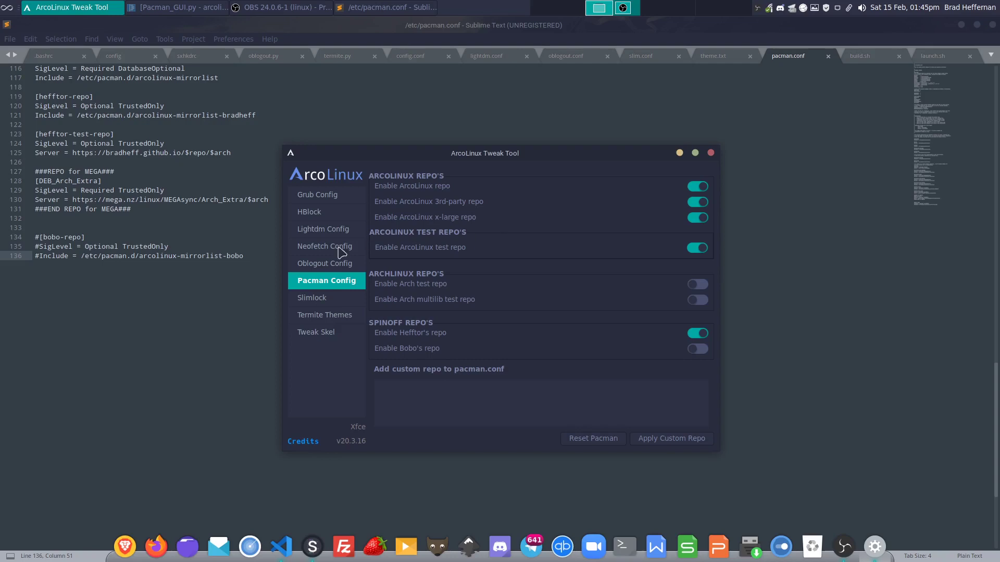
# Open Tweak Skel, peek at Backups, return to Main, and start adding a /etc/skel file
pyautogui.click(326, 336)
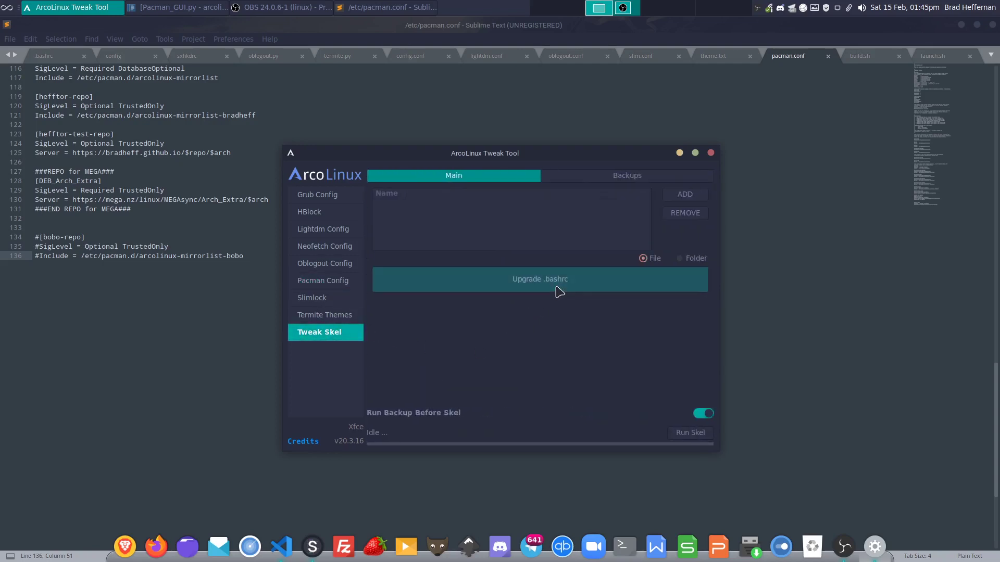
pyautogui.click(626, 179)
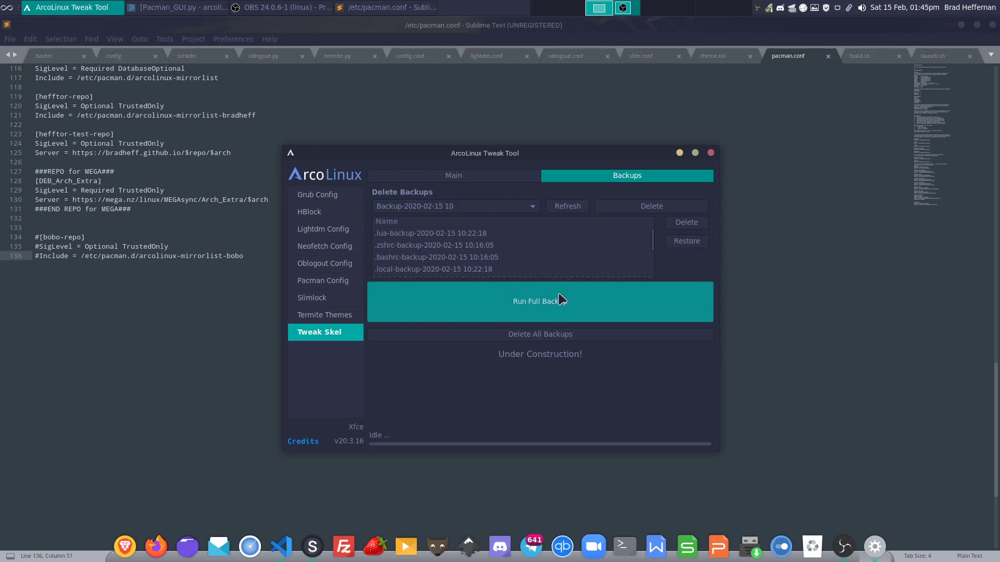
pyautogui.click(484, 176)
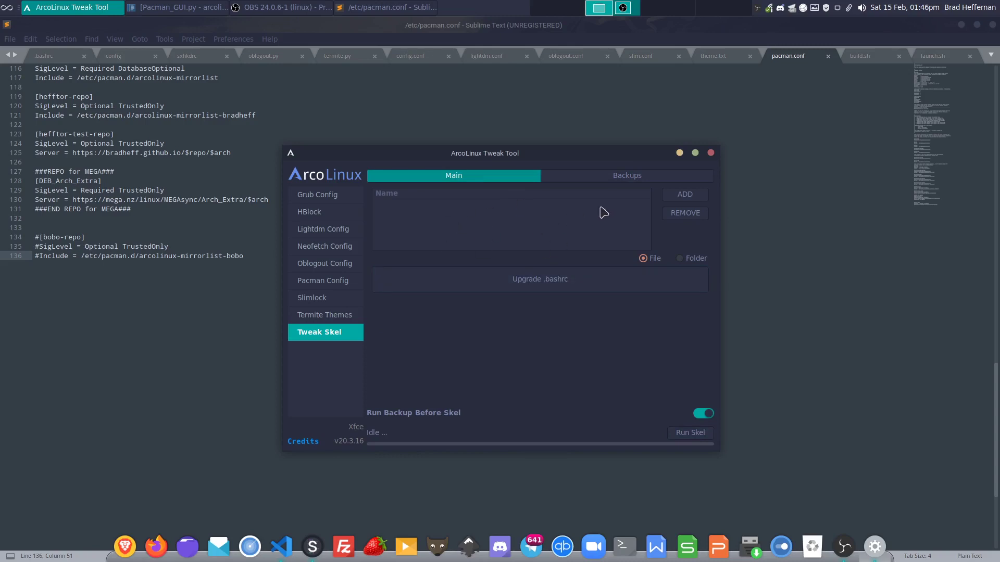
pyautogui.click(683, 194)
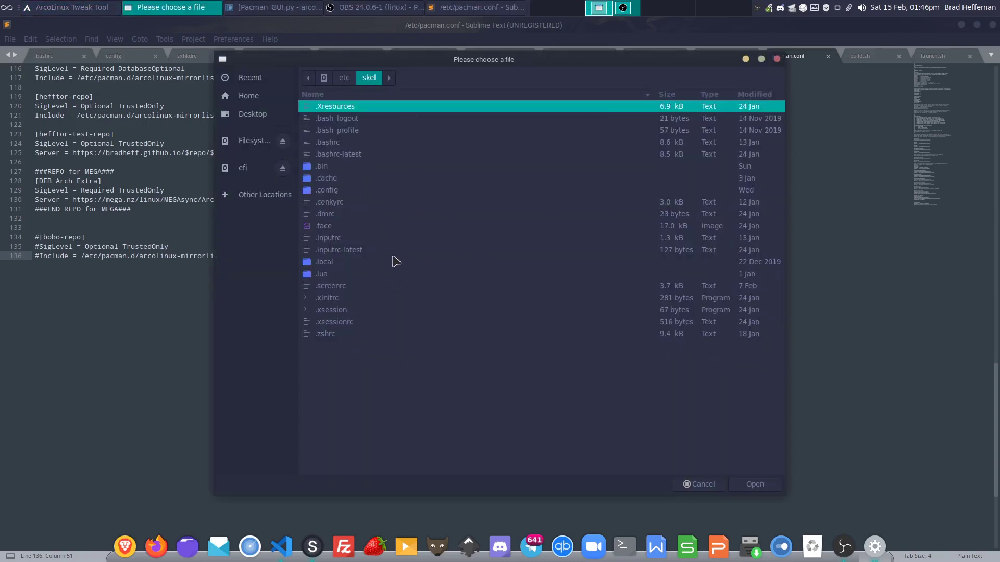
# Add .config/polybar/scripts/weather.py from /etc/skel to the skel copy list
pyautogui.click(334, 191)
pyautogui.doubleClick(334, 191)
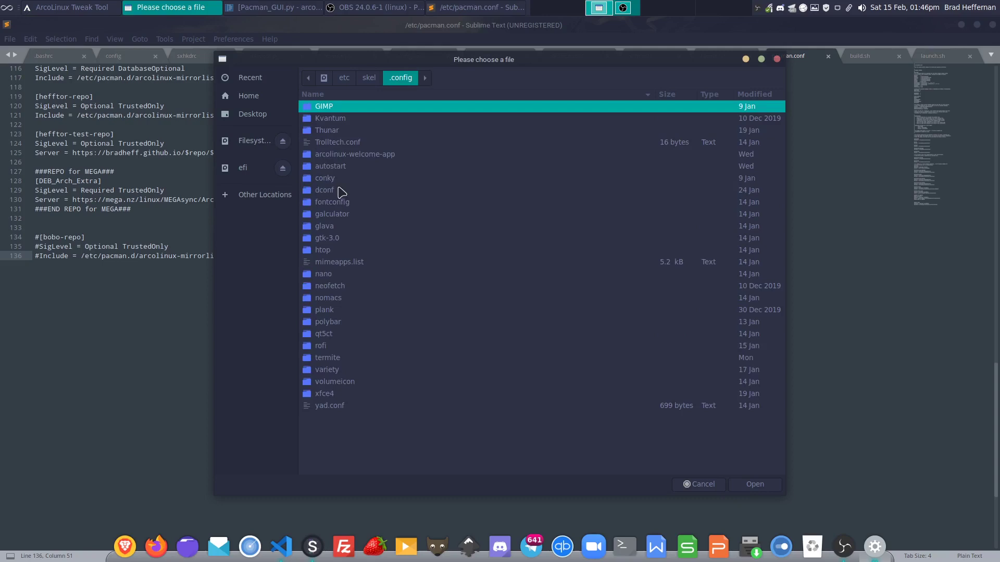
pyautogui.doubleClick(328, 321)
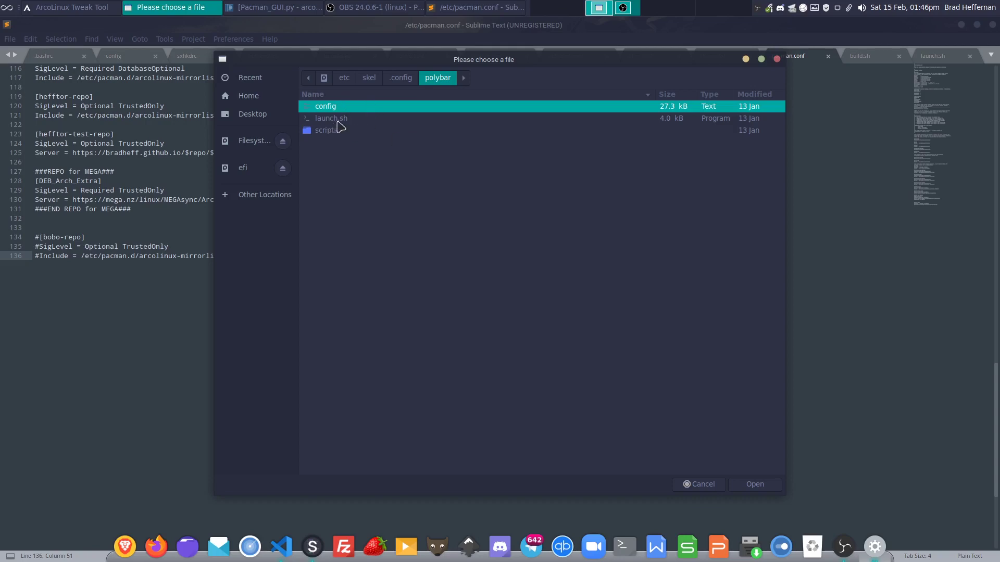
pyautogui.doubleClick(330, 131)
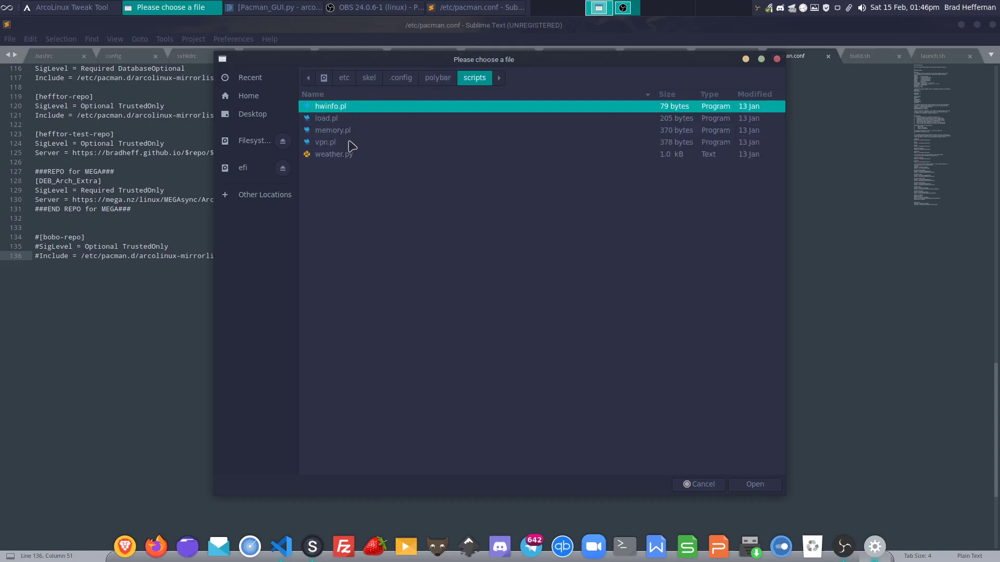
pyautogui.click(344, 157)
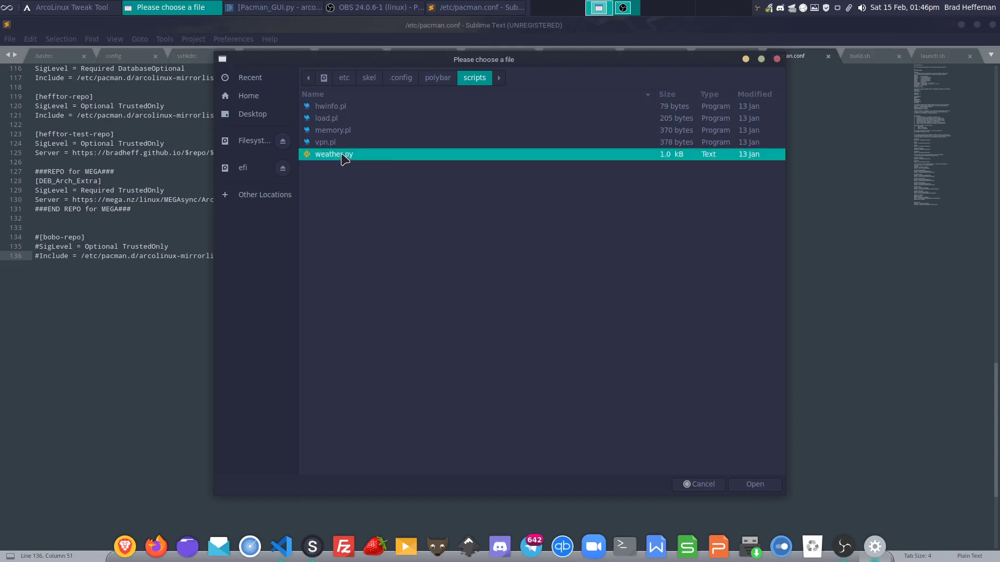
pyautogui.click(755, 484)
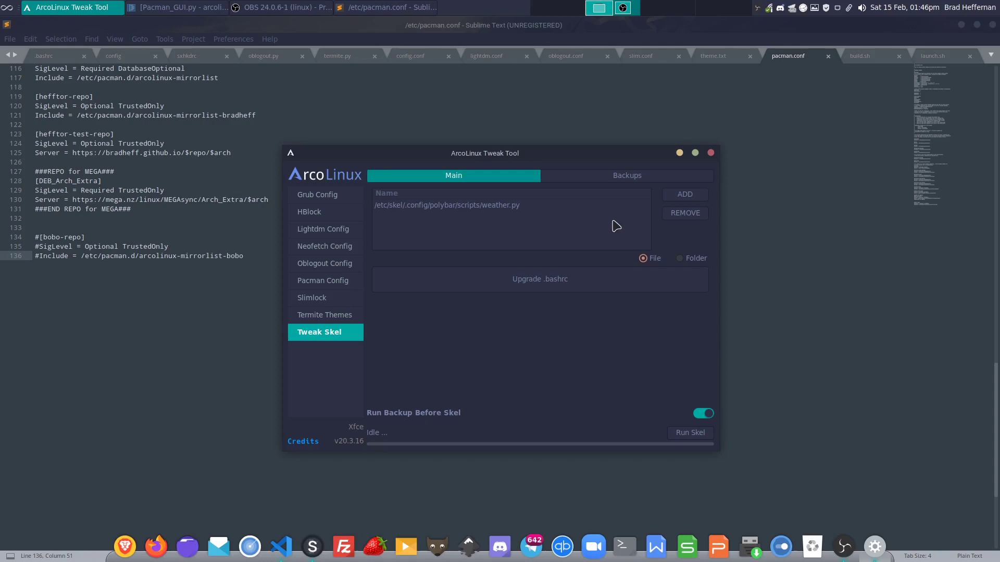
# Turn off Run Backup Before Skel, add /etc/skel/.conkyrc, and run skel to copy both files
pyautogui.click(704, 414)
pyautogui.click(960, 26)
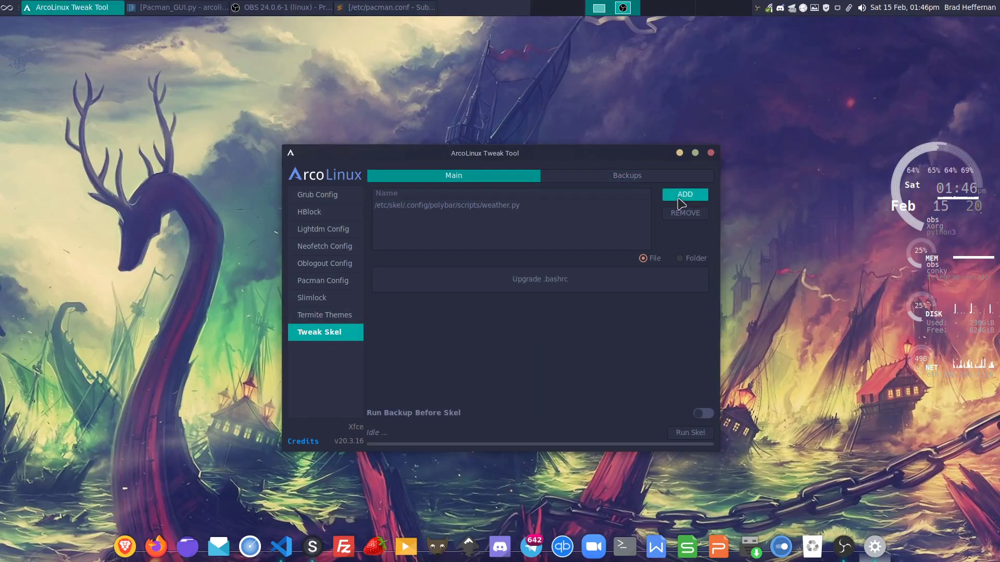
pyautogui.click(683, 195)
pyautogui.doubleClick(327, 203)
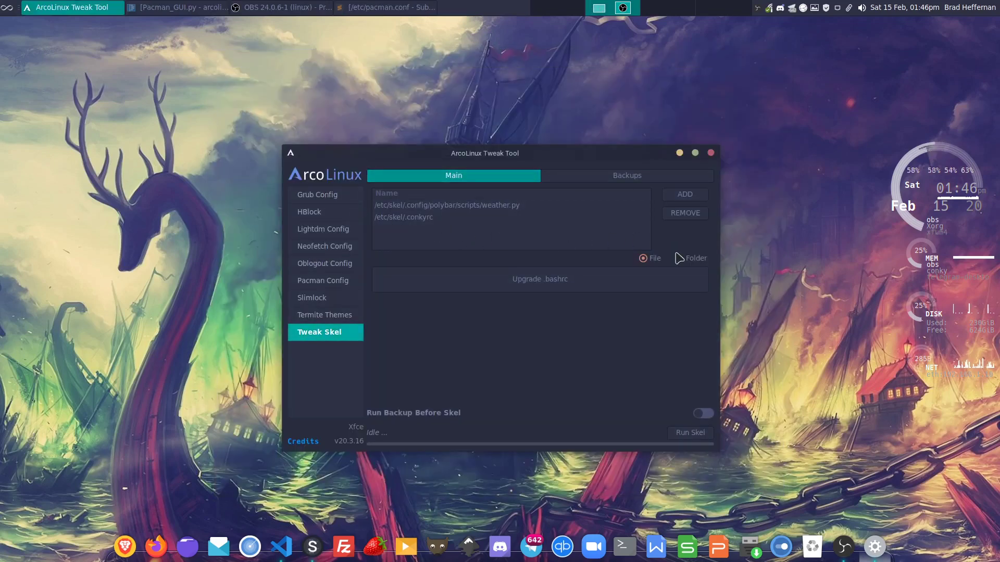
pyautogui.click(689, 433)
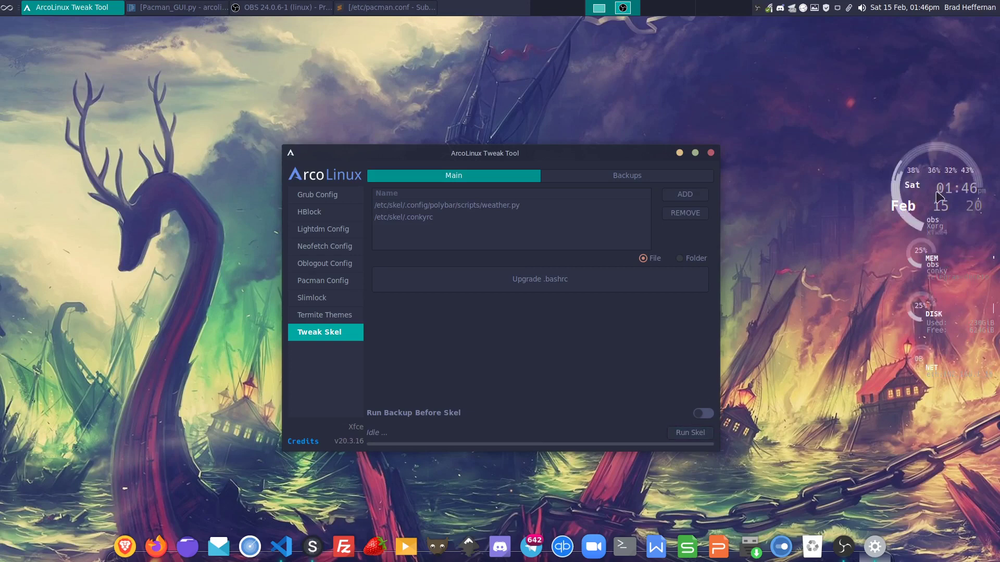
pyautogui.click(618, 177)
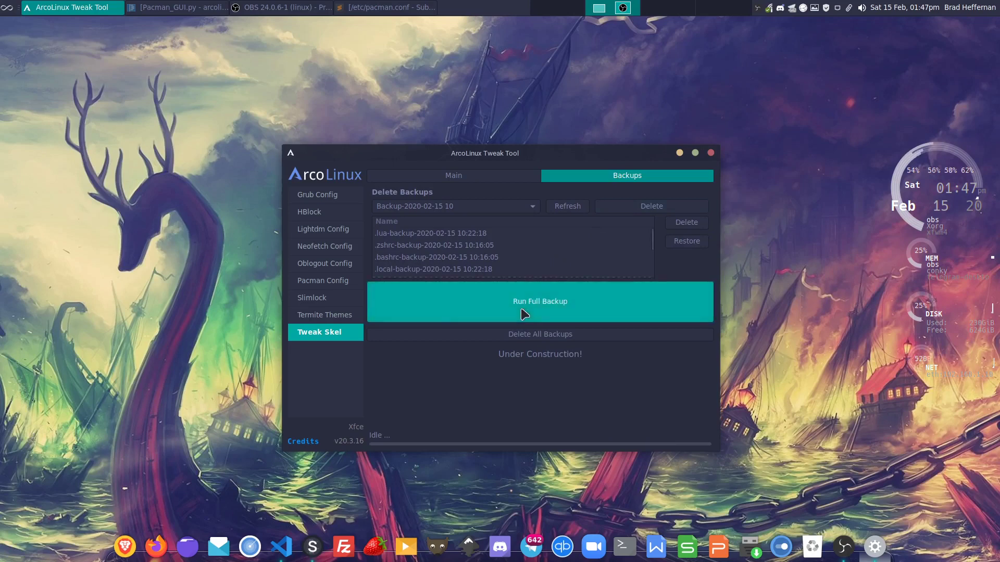
pyautogui.click(491, 309)
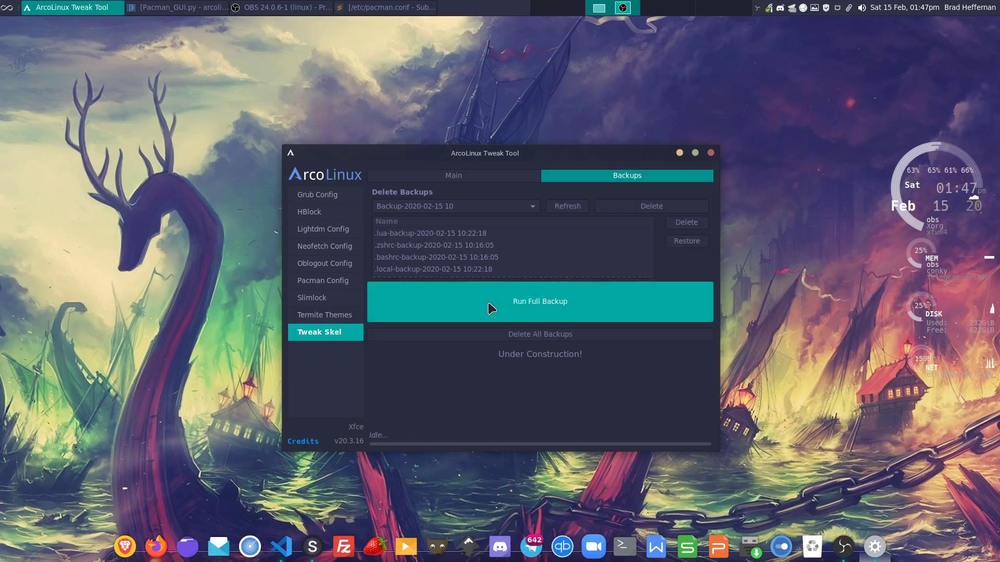
pyautogui.click(478, 208)
pyautogui.click(478, 208)
# Review the files in that backup set, then return to the Main skel page
pyautogui.scroll(-5, 478, 244)
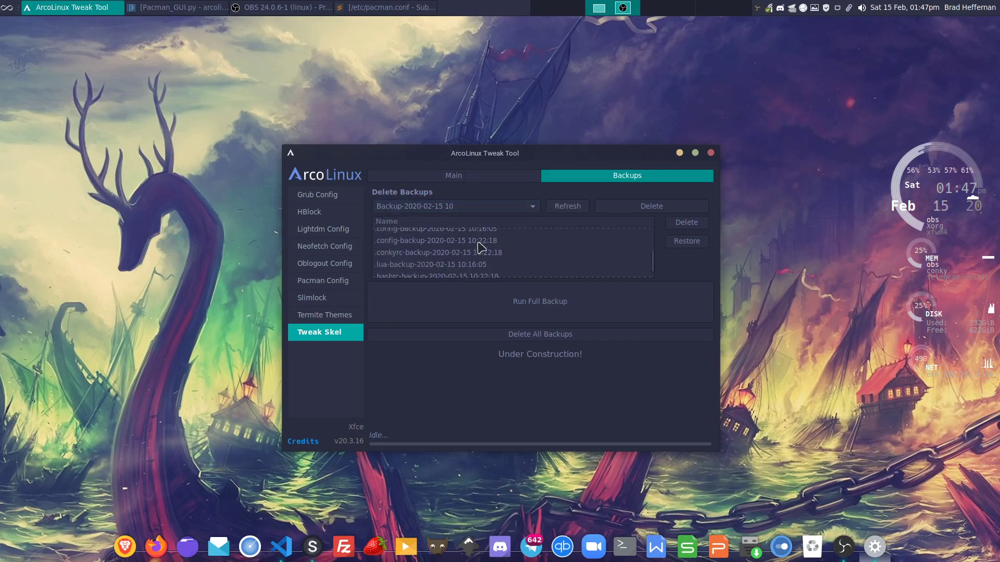
pyautogui.scroll(2, 480, 248)
pyautogui.scroll(-5, 419, 257)
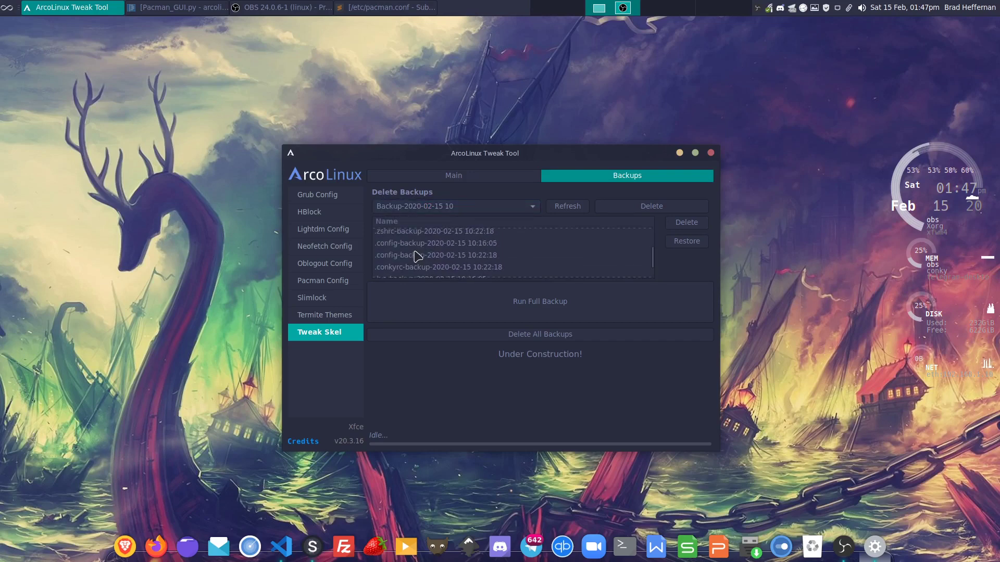
pyautogui.scroll(-3, 418, 256)
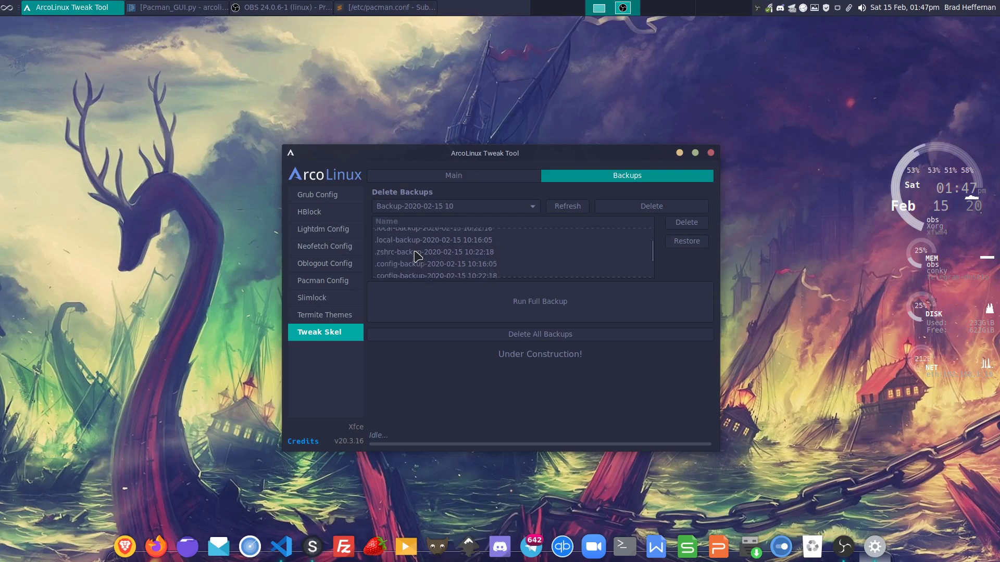
pyautogui.scroll(3, 423, 256)
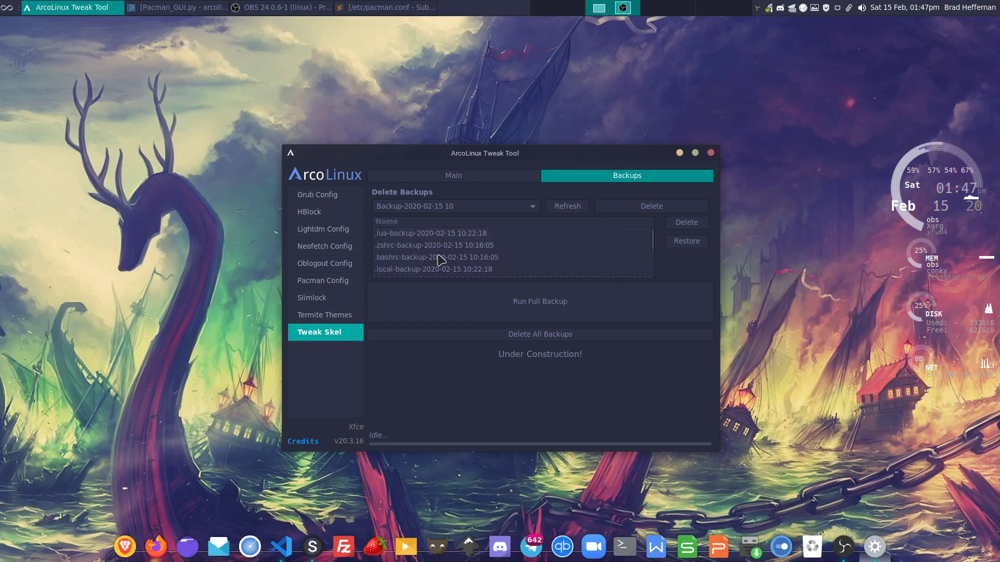
pyautogui.click(452, 177)
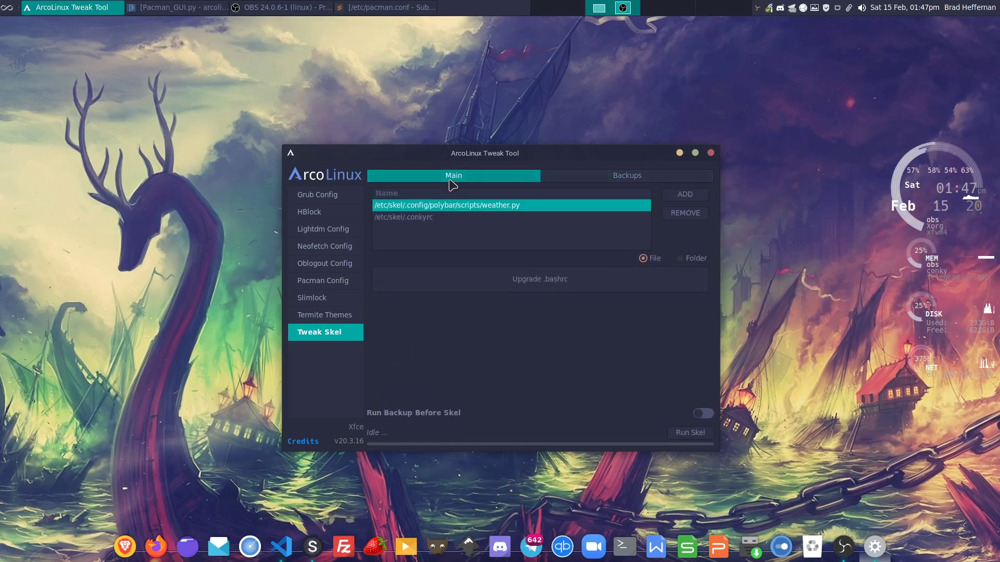